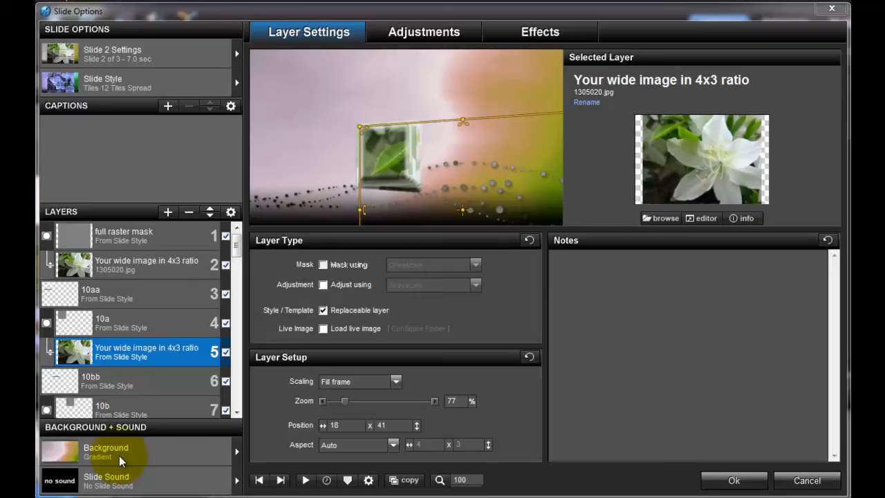
# Open the gradient editor for slide 2's background and reposition its window
pyautogui.click(119, 456)
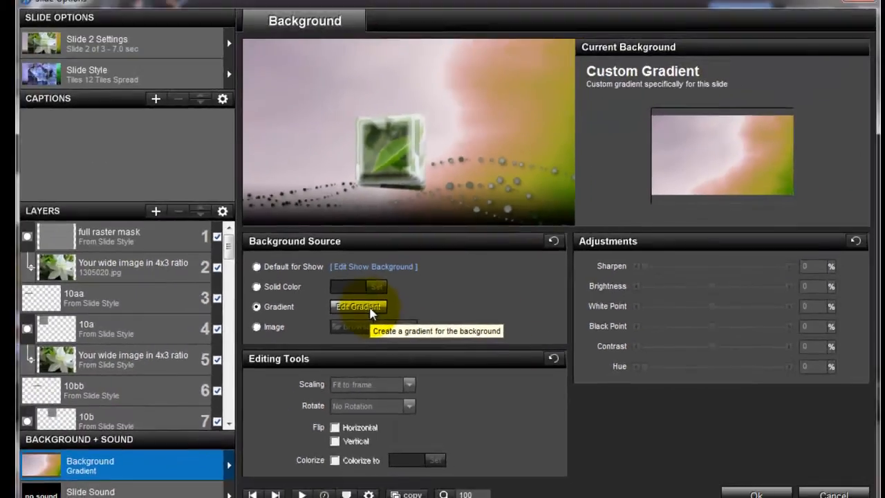
pyautogui.click(336, 260)
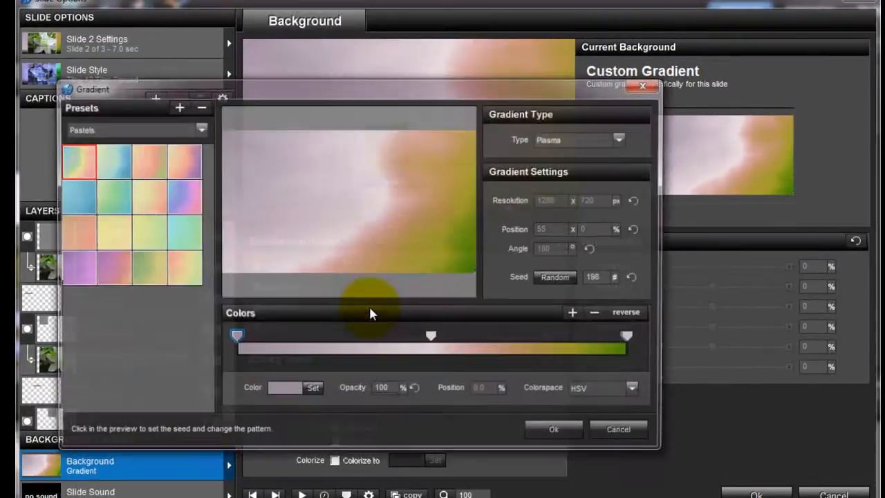
pyautogui.moveTo(297, 88); pyautogui.dragTo(405, 47)
pyautogui.click(483, 151)
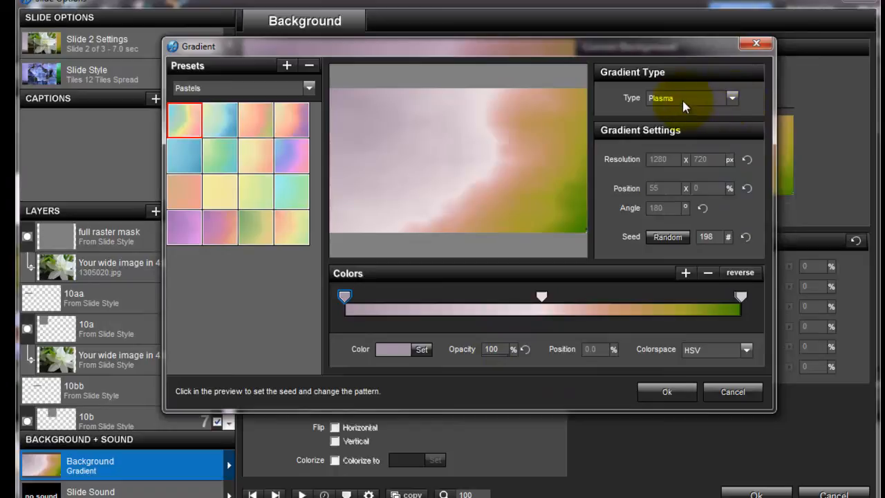
# Try the Radial gradient type with its center moved to about 19 x 46%, and switch the type back to Plasma
pyautogui.click(731, 99)
pyautogui.click(681, 122)
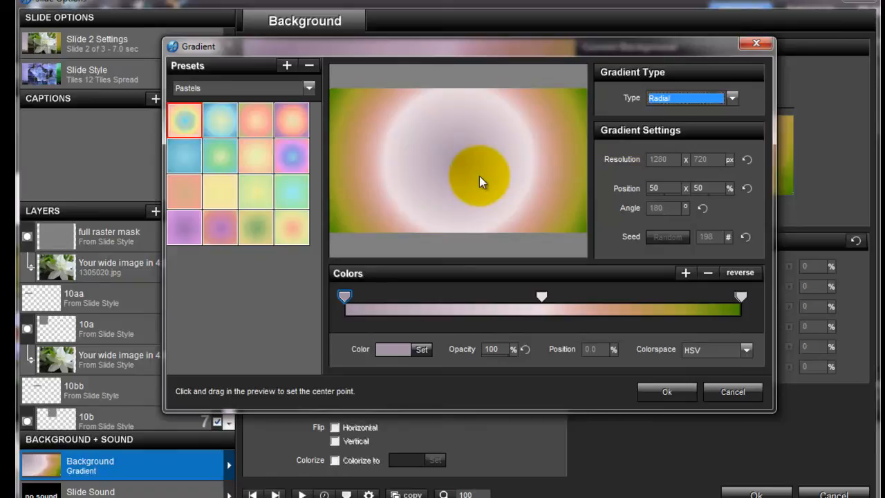
pyautogui.moveTo(478, 175); pyautogui.dragTo(379, 155)
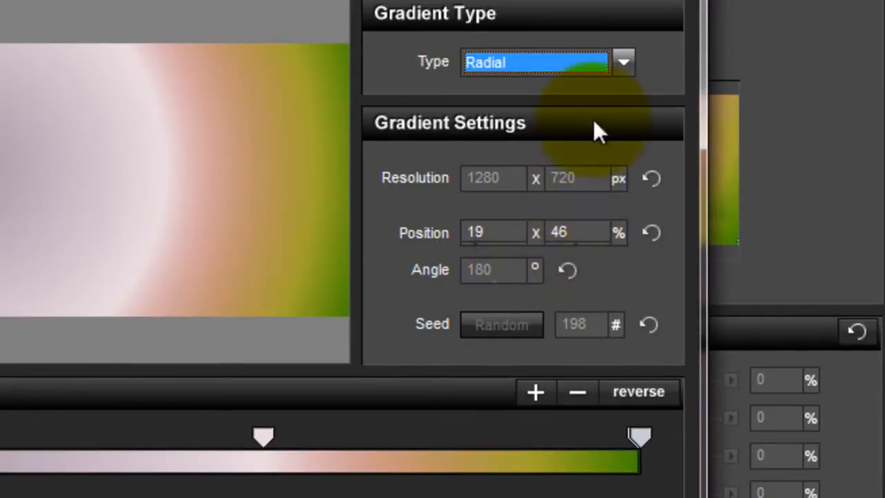
pyautogui.click(622, 63)
pyautogui.click(546, 183)
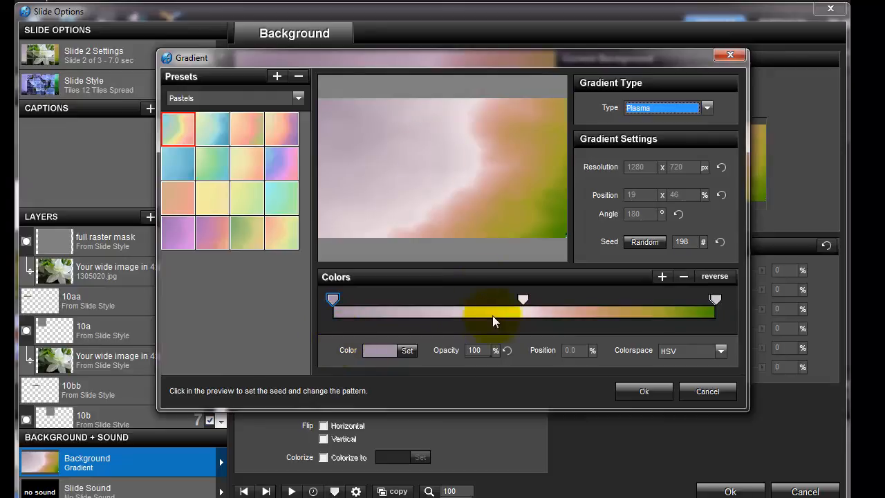
# Delete the gradient's middle color stop and the surplus stops stacked at its right end
pyautogui.click(334, 305)
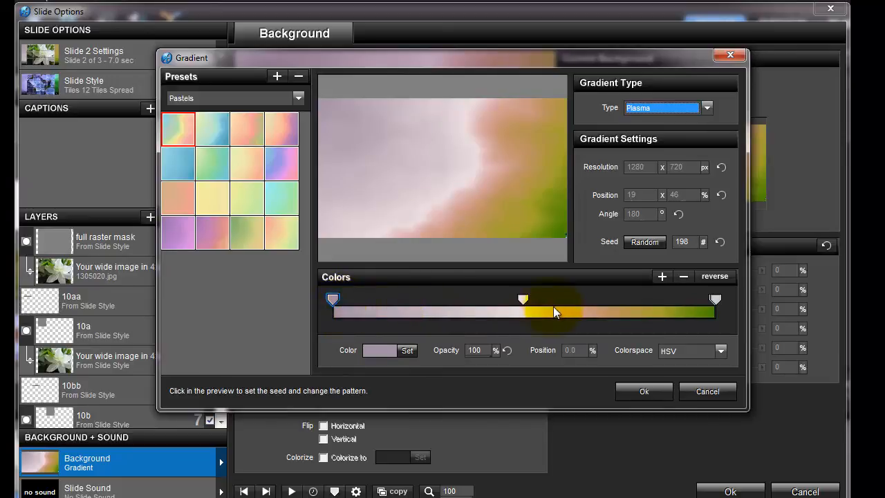
pyautogui.rightClick(524, 302)
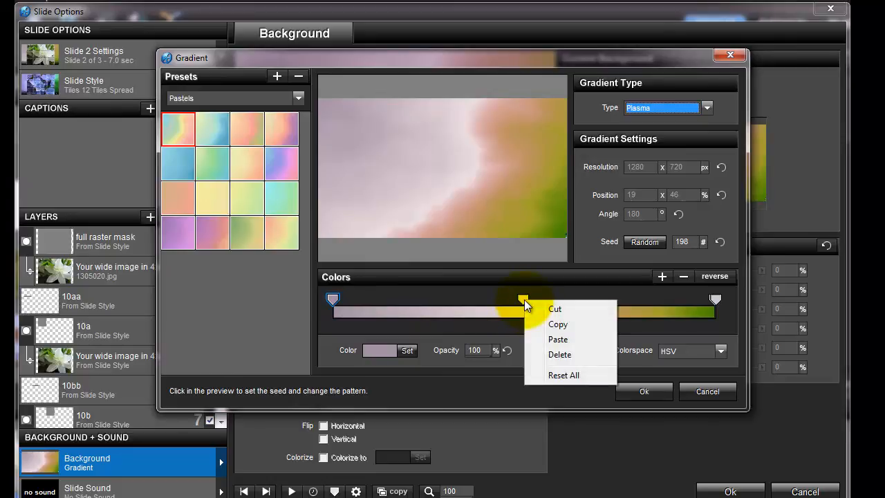
pyautogui.click(570, 356)
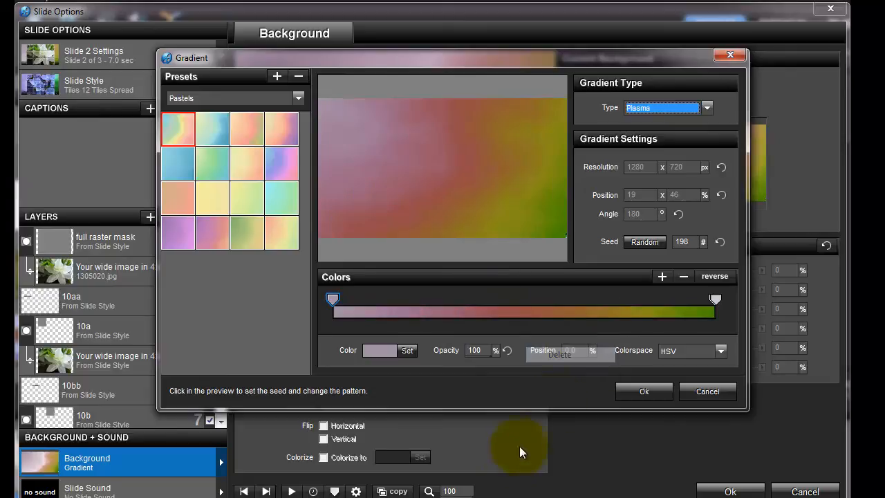
pyautogui.moveTo(717, 299)
pyautogui.mouseDown()
pyautogui.moveTo(697, 300)
pyautogui.moveTo(714, 304)
pyautogui.mouseUp()
pyautogui.rightClick(715, 298)
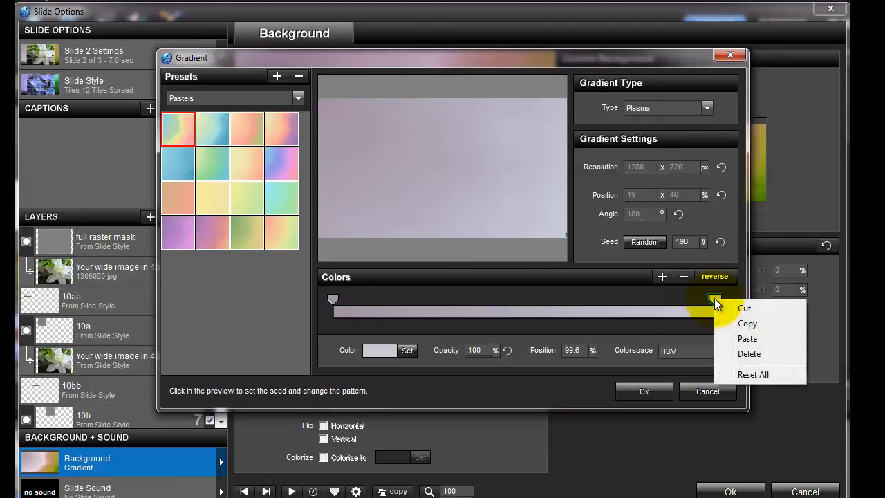
pyautogui.click(755, 354)
pyautogui.rightClick(716, 298)
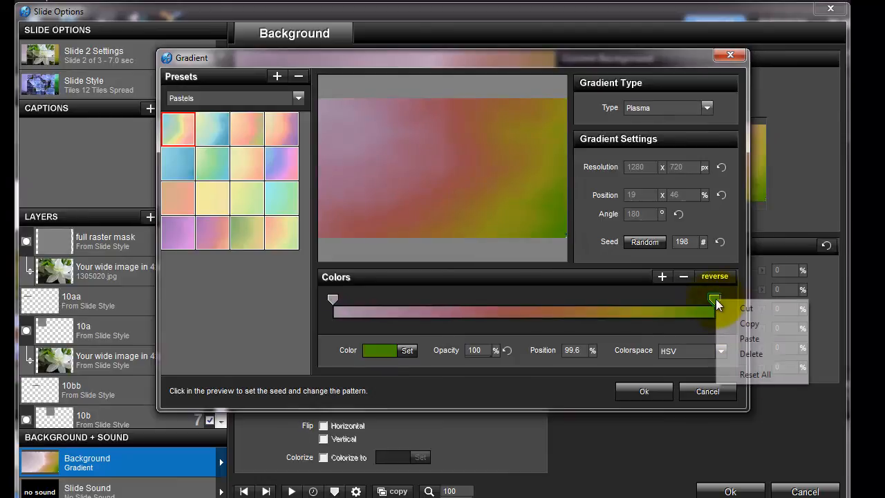
pyautogui.click(751, 354)
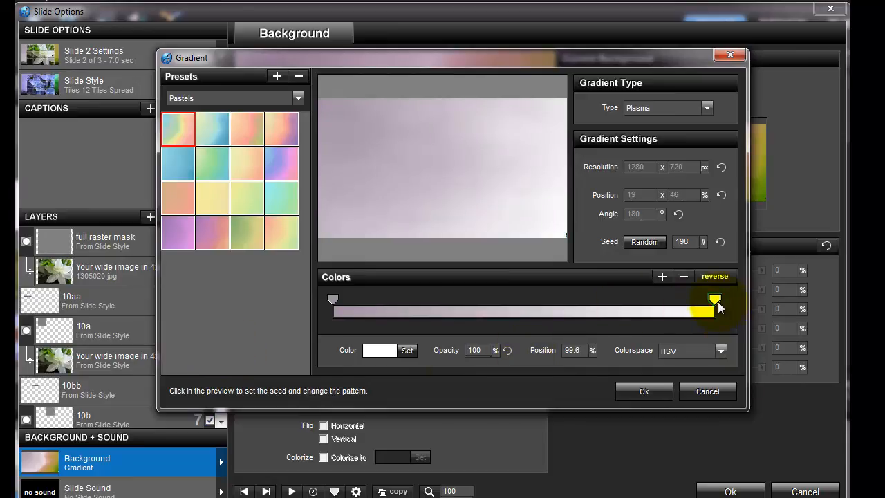
# Set the gradient's right-end color stop to leaf green (RGB 103, 175, 2), sampled from the flower photo's thumbnail in layer 2
pyautogui.click(407, 352)
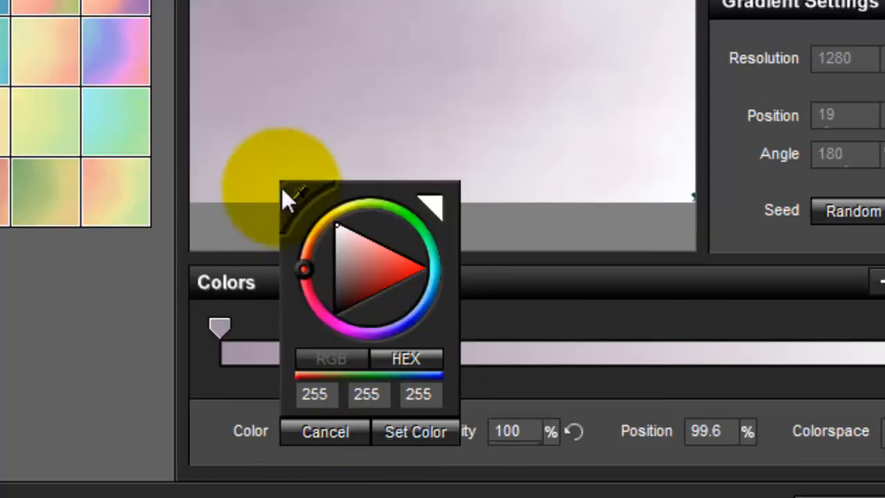
pyautogui.click(299, 195)
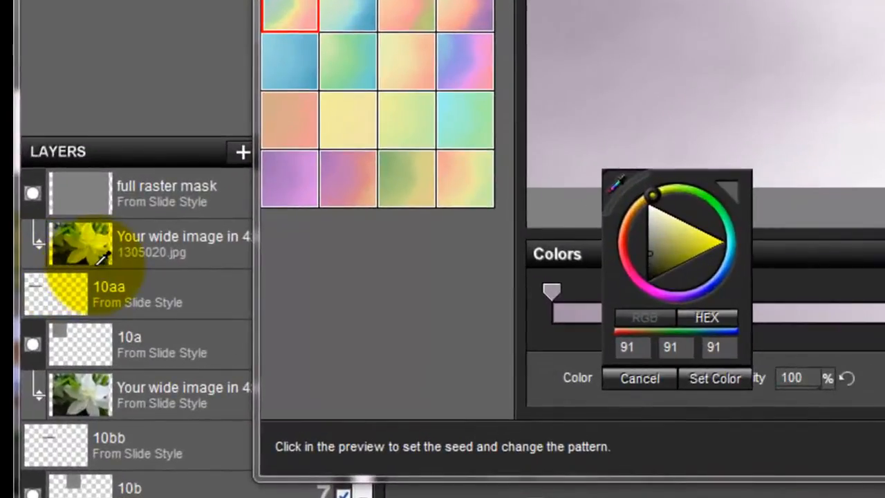
pyautogui.click(76, 228)
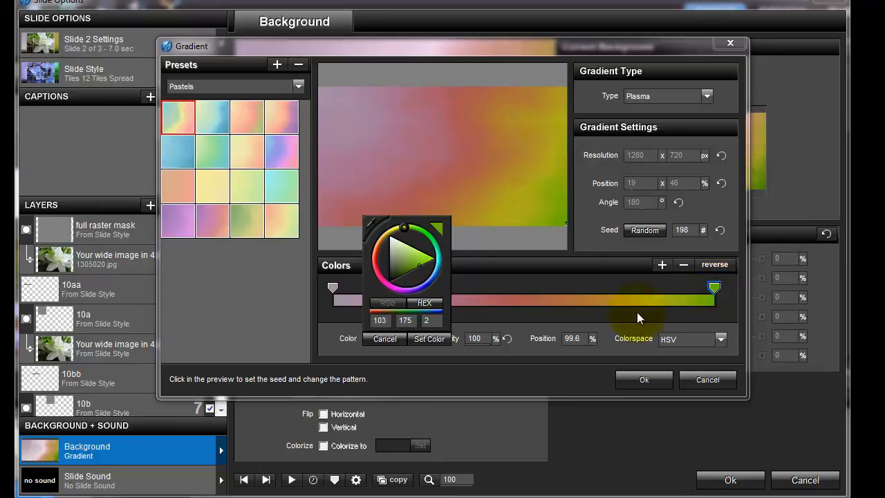
# Set the gradient's left-end color stop to a sampled off-white (RGB 228, 236, 227)
pyautogui.click(333, 290)
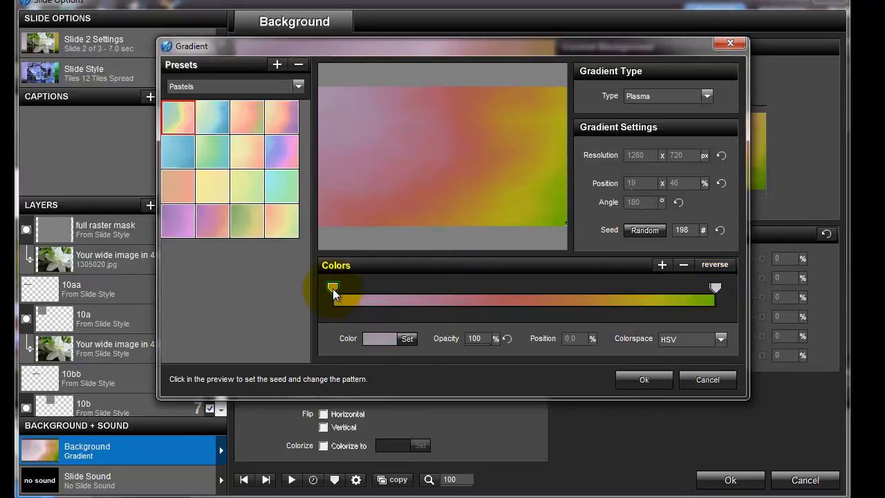
pyautogui.click(406, 338)
pyautogui.click(370, 222)
pyautogui.moveTo(353, 230); pyautogui.dragTo(509, 305)
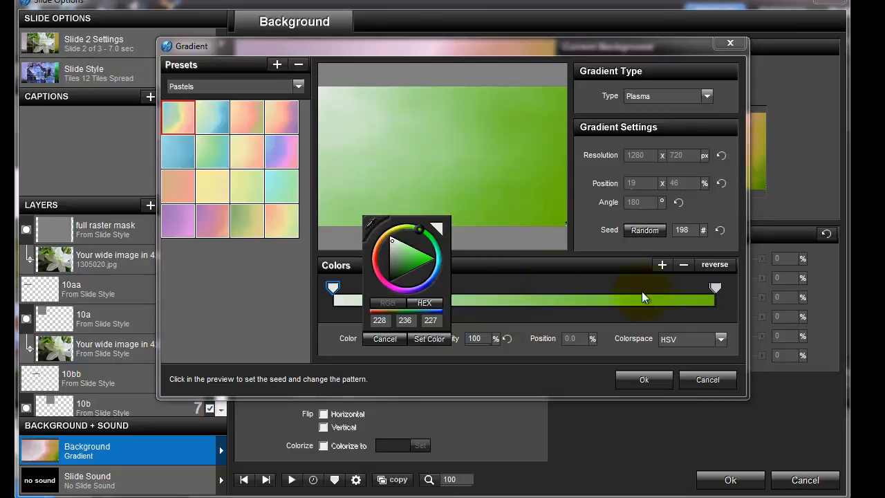
pyautogui.click(715, 286)
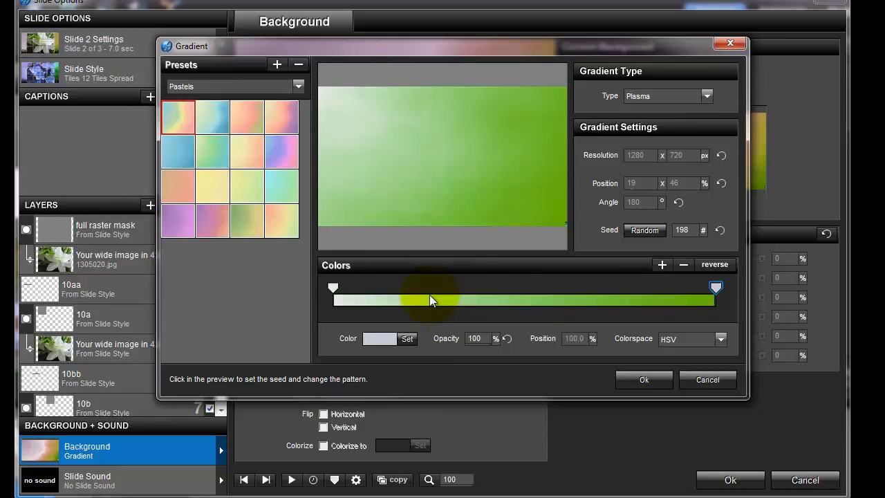
# Add a color stop at about 46.3% of the gradient and set it to medium gray (RGB 130, 130, 130)
pyautogui.click(510, 291)
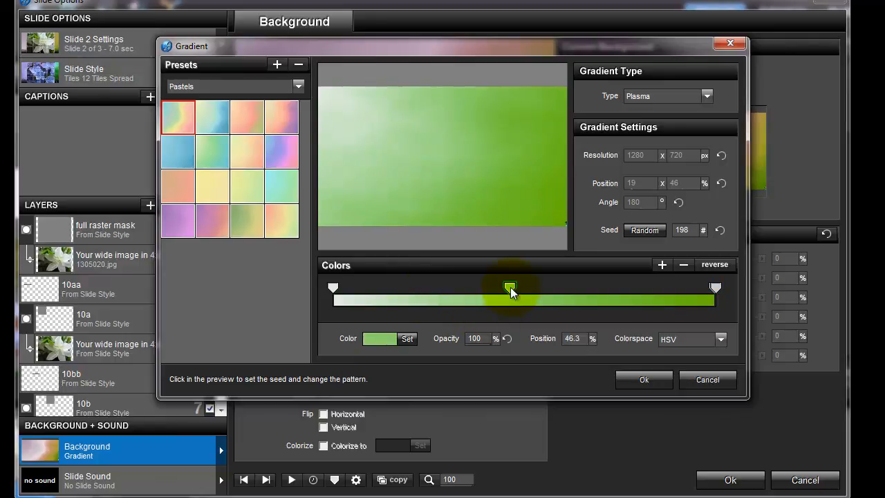
pyautogui.click(410, 339)
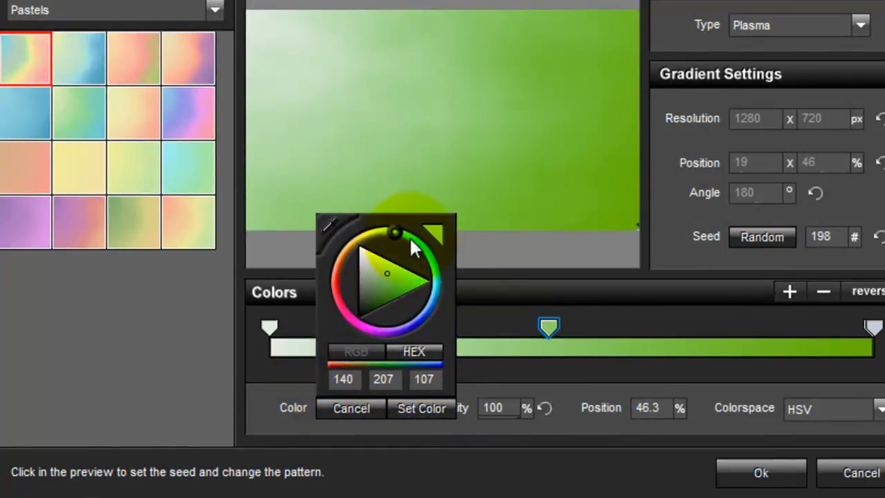
pyautogui.moveTo(394, 232)
pyautogui.mouseDown()
pyautogui.moveTo(403, 232)
pyautogui.moveTo(447, 290)
pyautogui.moveTo(425, 330)
pyautogui.moveTo(442, 257)
pyautogui.moveTo(381, 241)
pyautogui.moveTo(418, 247)
pyautogui.moveTo(408, 243)
pyautogui.mouseUp()
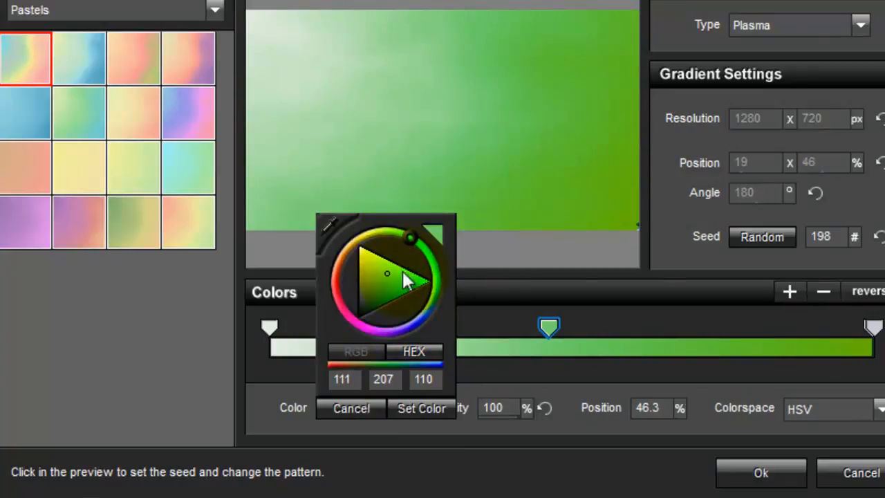
pyautogui.moveTo(384, 270); pyautogui.dragTo(357, 279)
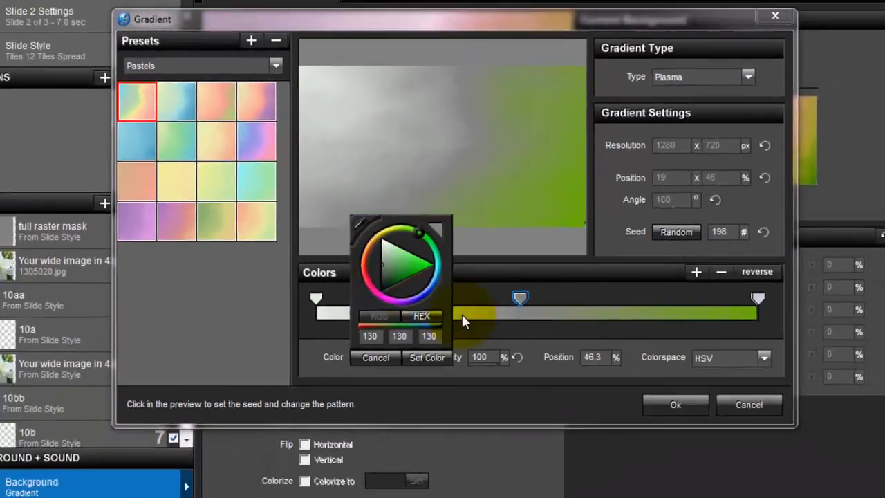
pyautogui.click(507, 374)
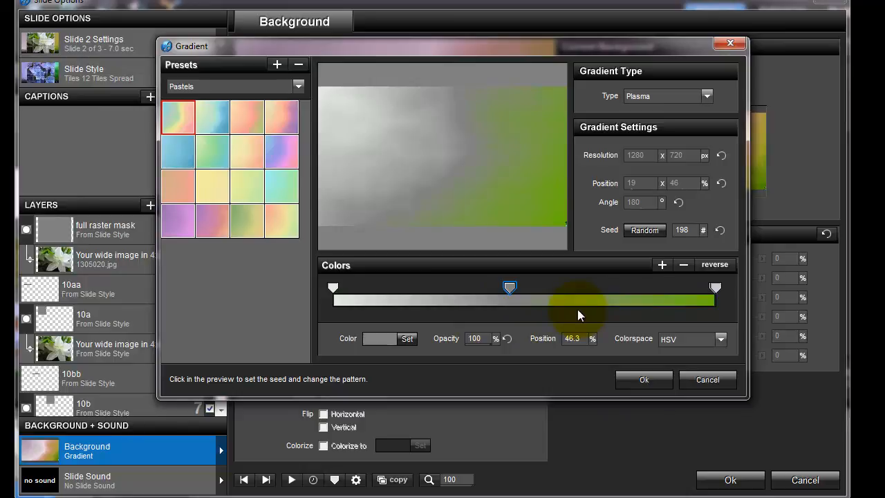
# Vary the plasma pattern in the preview until the seed is 182, and apply the gradient
pyautogui.click(468, 182)
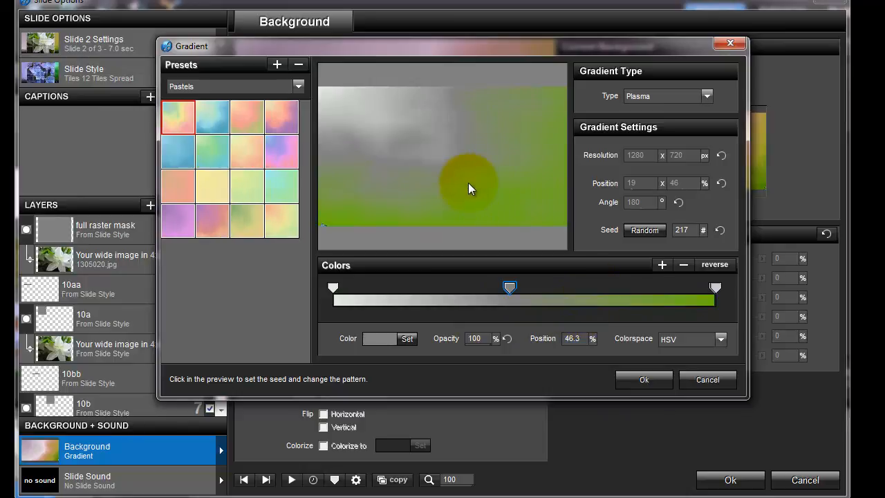
pyautogui.moveTo(468, 183); pyautogui.dragTo(444, 179)
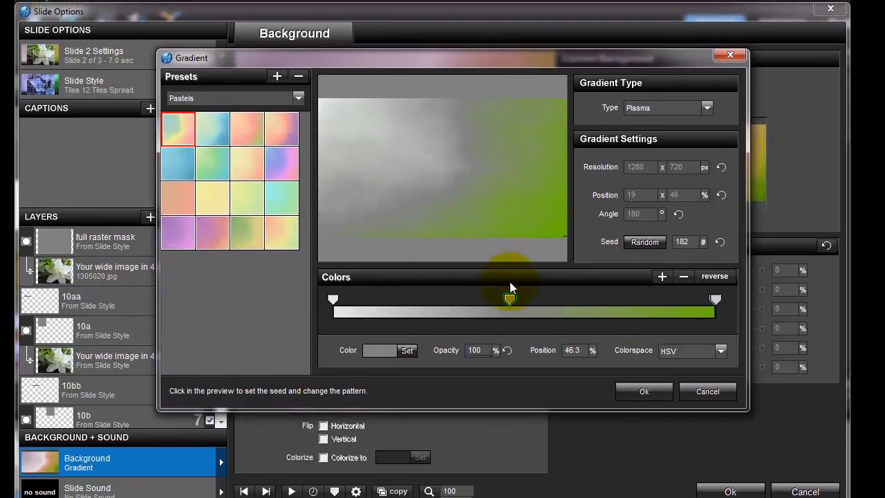
pyautogui.click(644, 389)
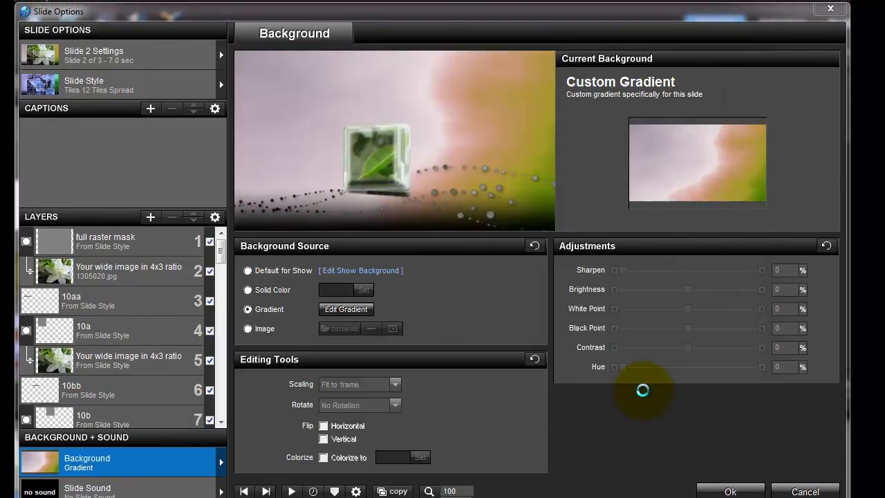